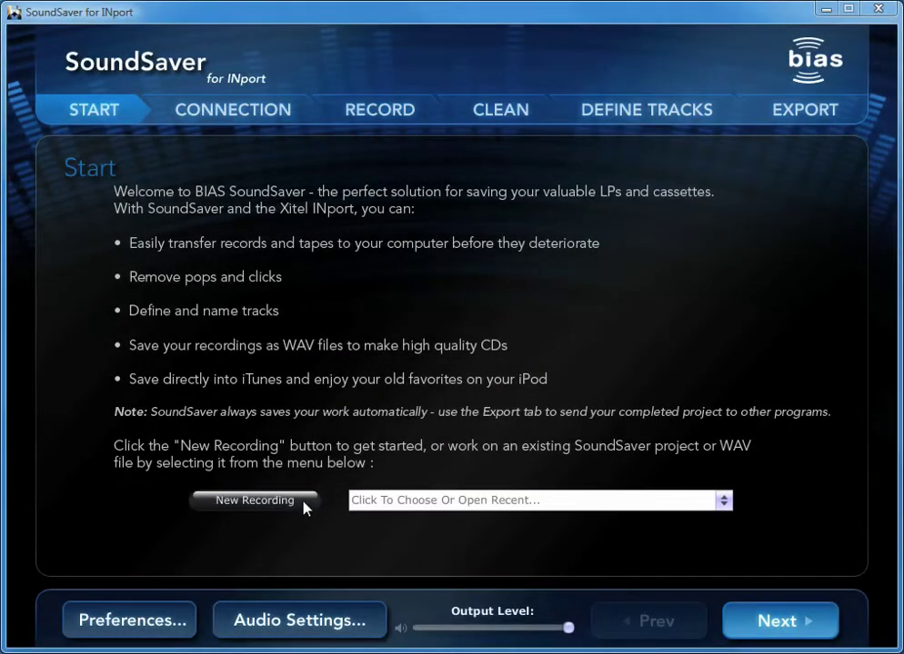
Create and save a new recording project named 'My Project', then view the INport connection diagram
click(306, 505)
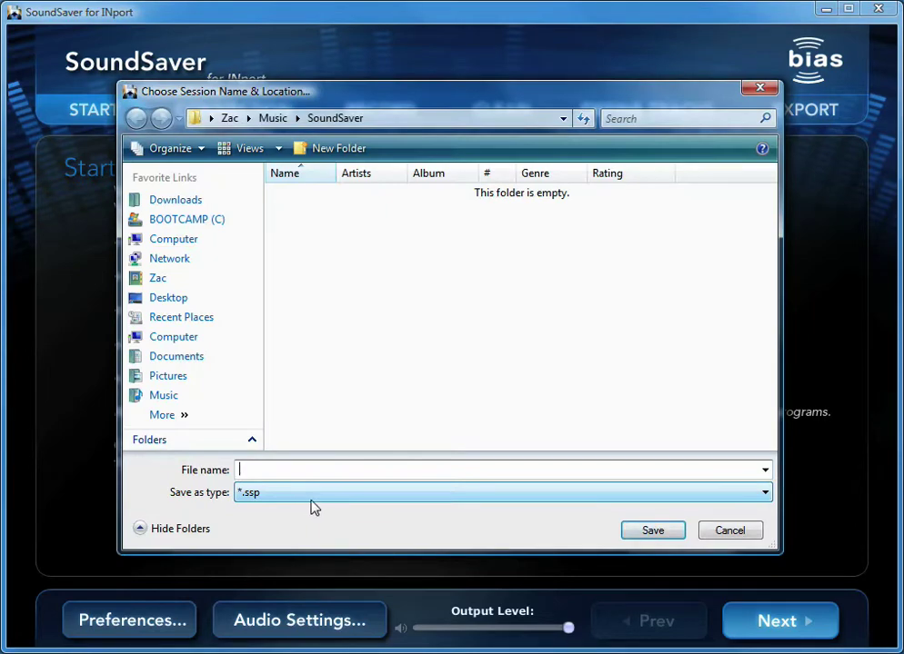
text(My Project)
click(651, 531)
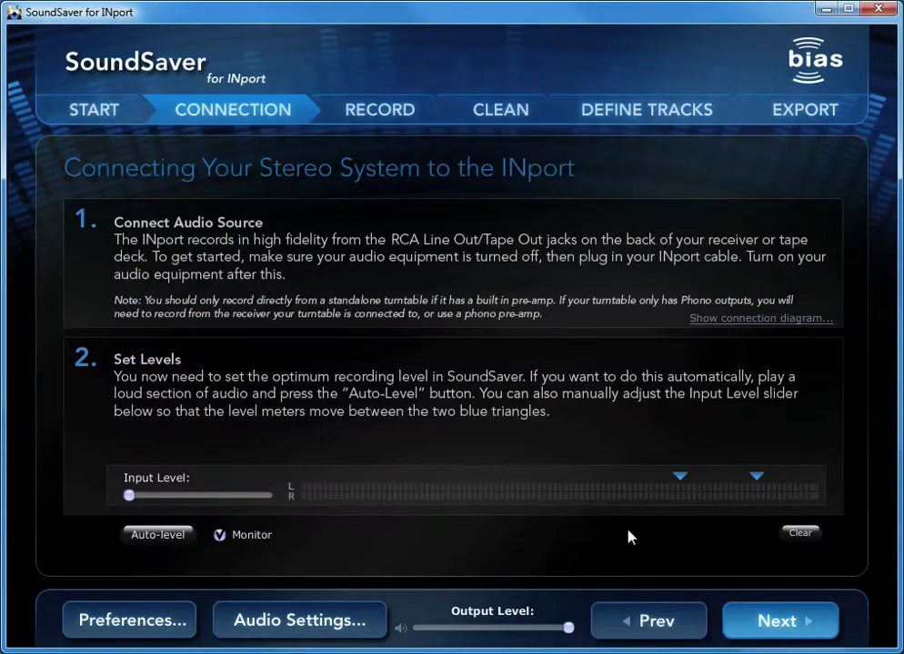
click(723, 321)
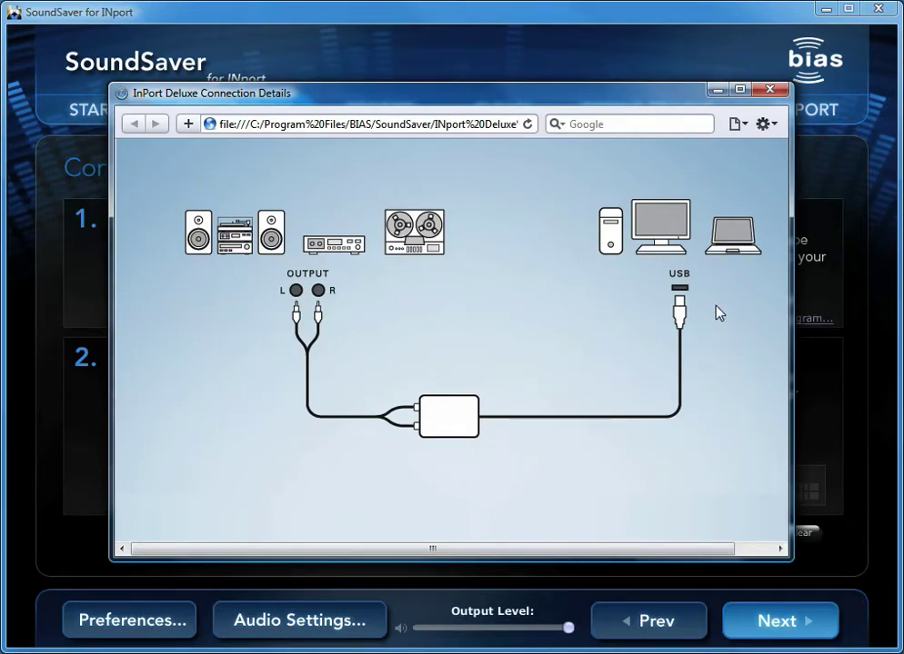
Close the diagram, run Auto-level, and raise the Input Level slider toward the blue triangles
click(769, 90)
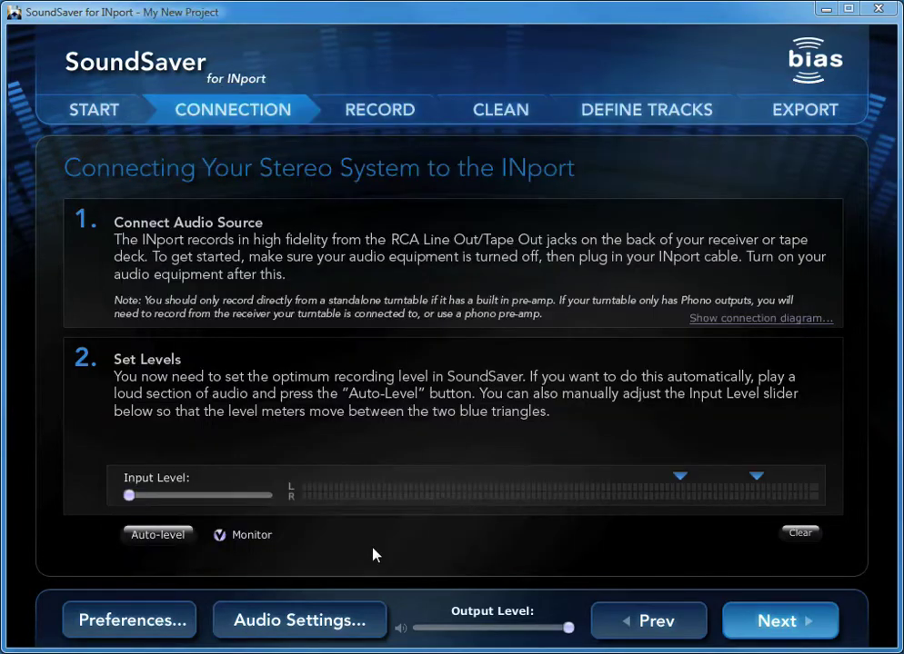
click(157, 536)
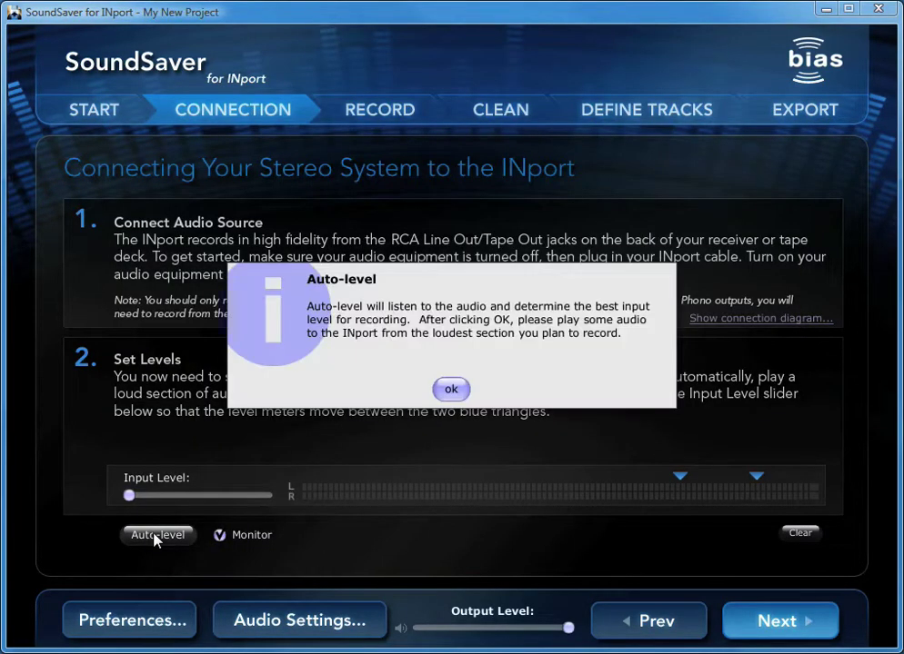
click(451, 389)
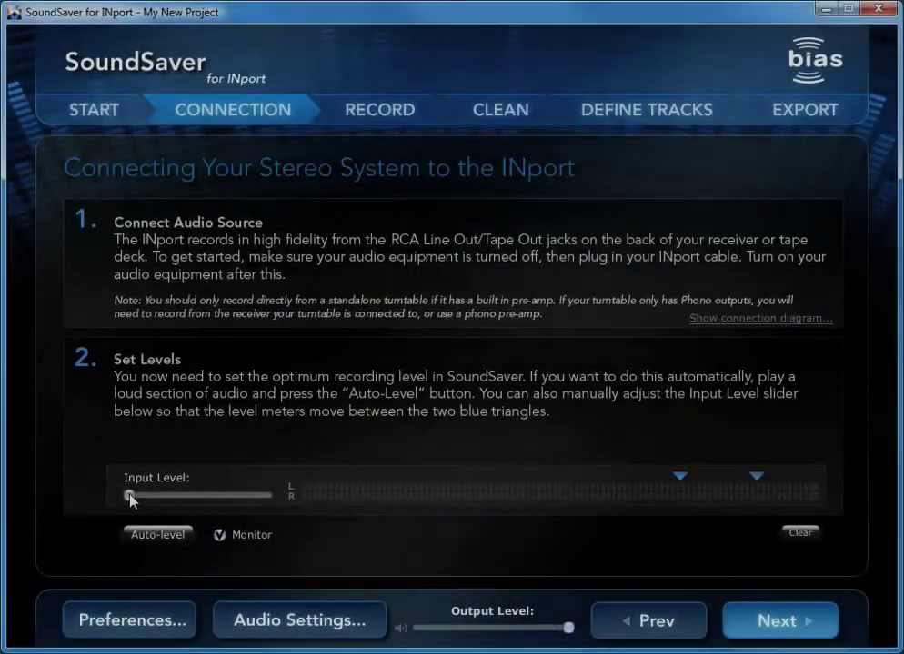
drag(129, 495, 228, 498)
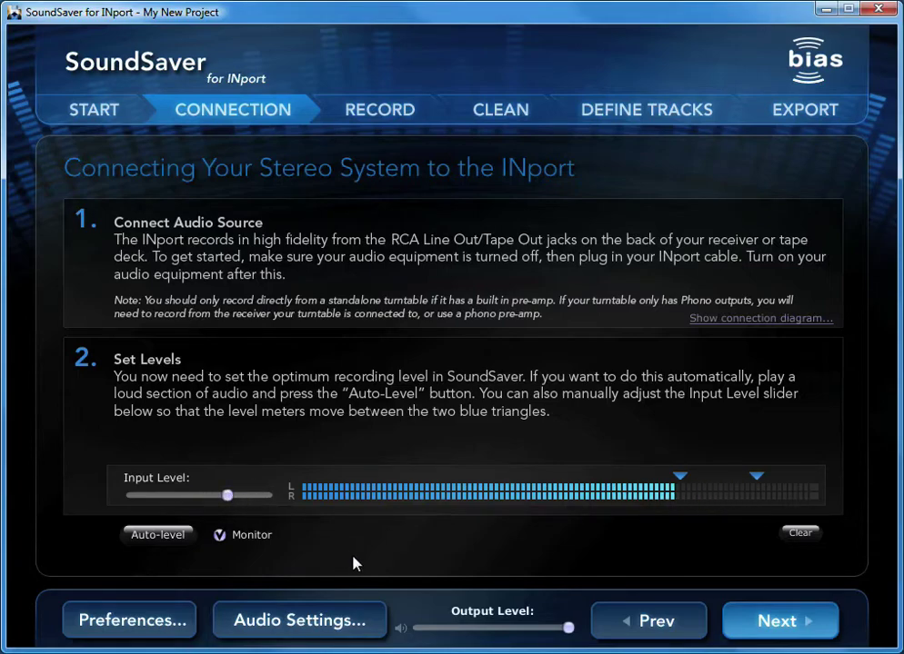
Record the LP, pausing at 00:00:14.31 and resuming into the same take with Append
click(745, 622)
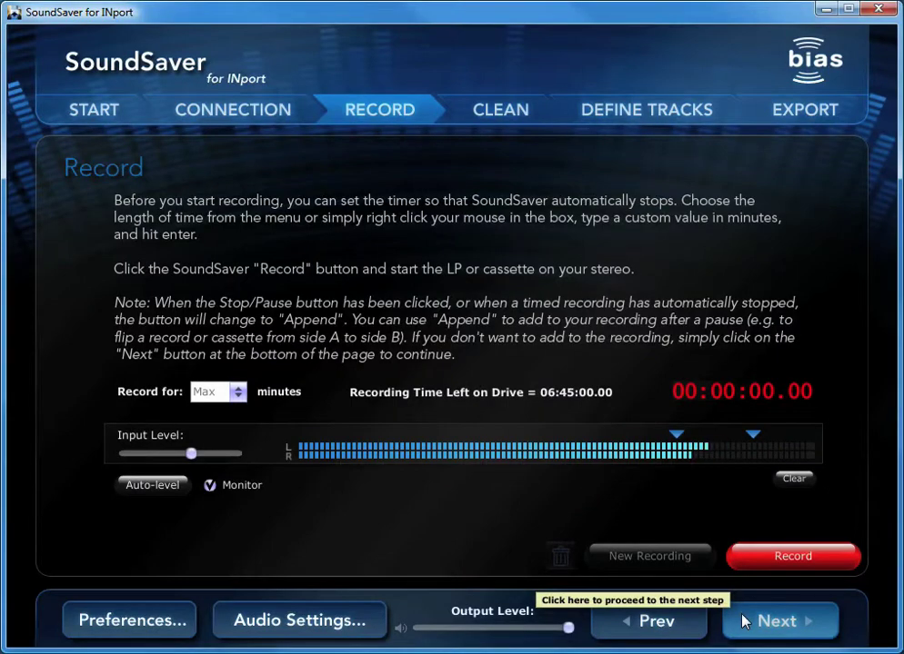
click(748, 560)
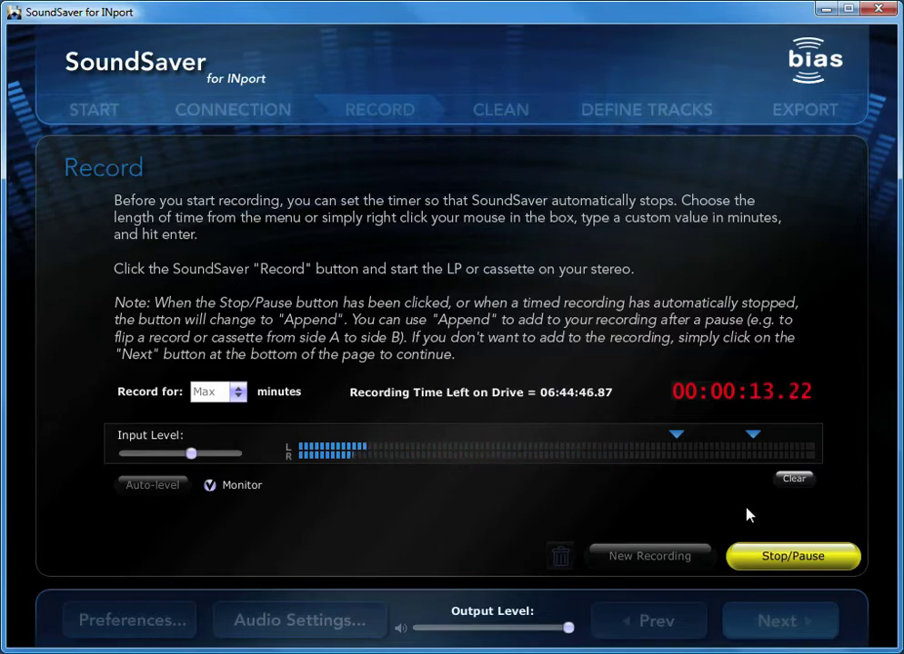
click(743, 561)
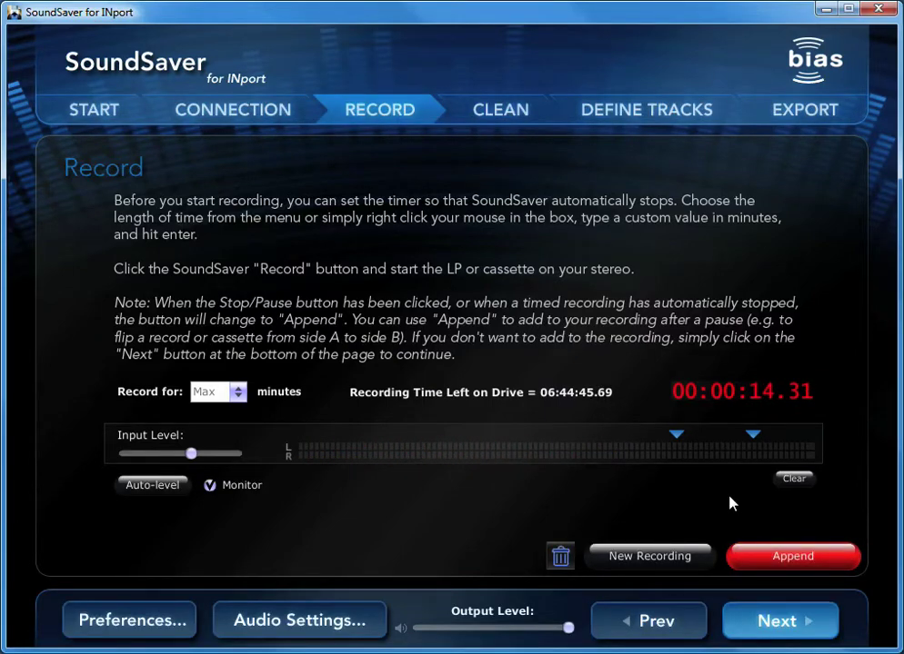
click(744, 561)
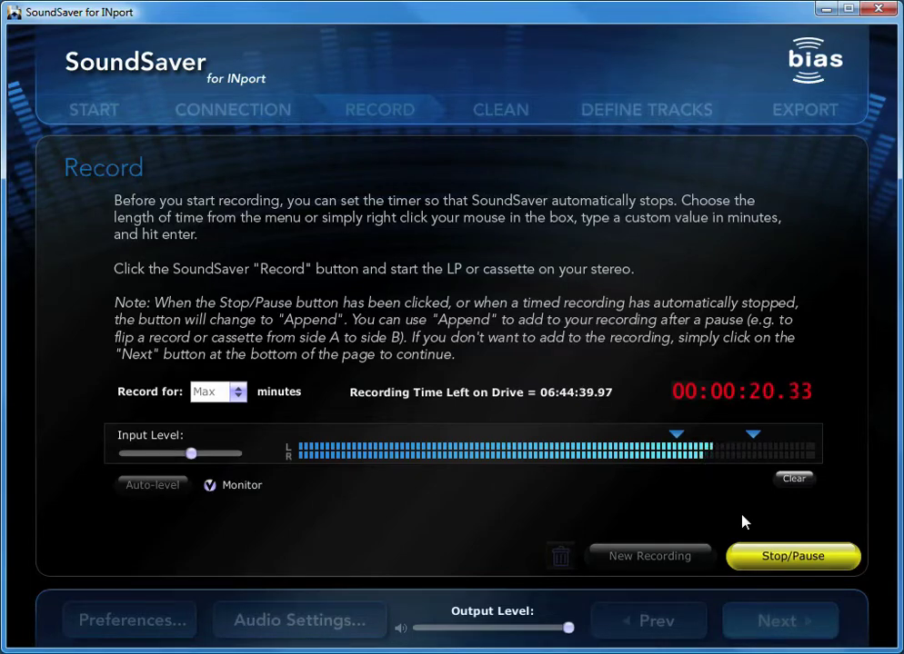
Stop the recording and clean it with about 60% click/crackle removal plus 60 Hz hum removal
click(745, 563)
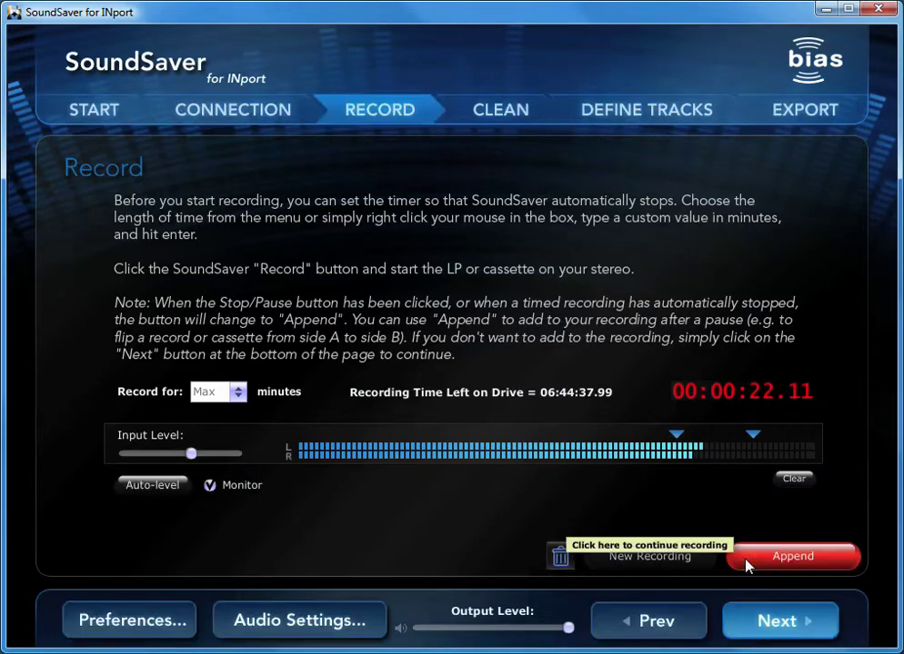
click(773, 622)
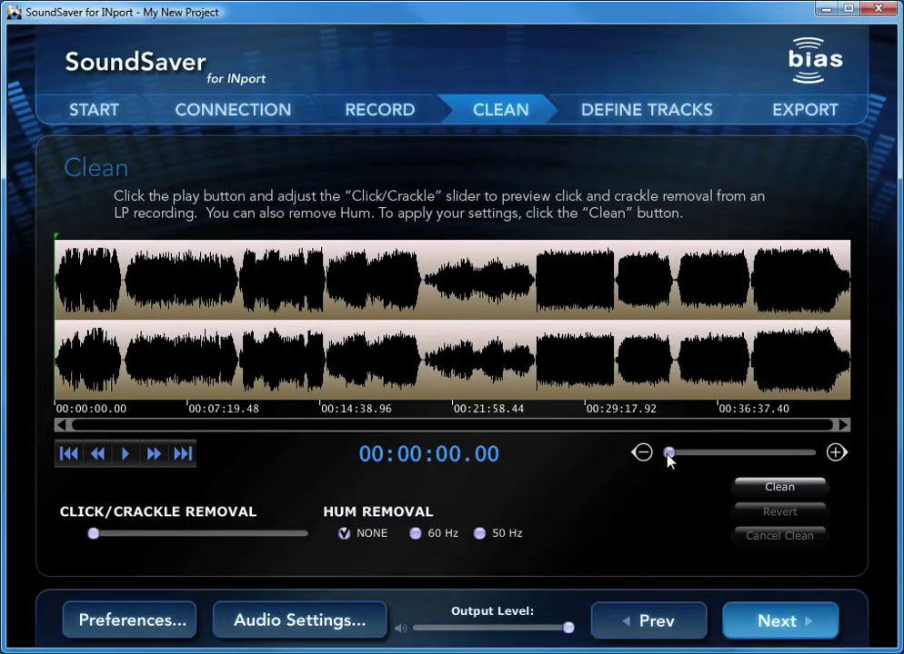
drag(668, 455, 677, 457)
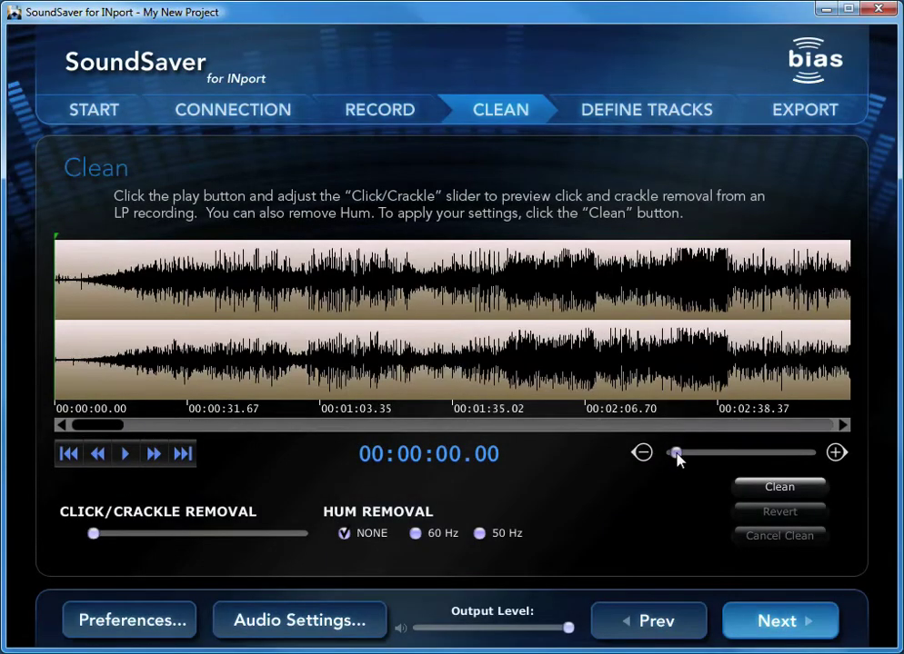
click(127, 457)
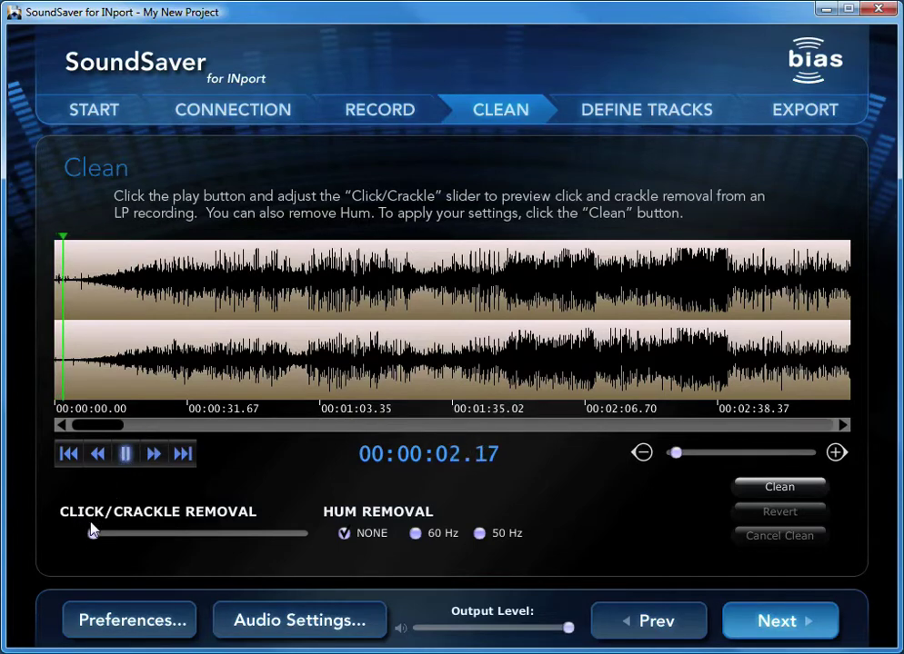
drag(93, 537, 202, 541)
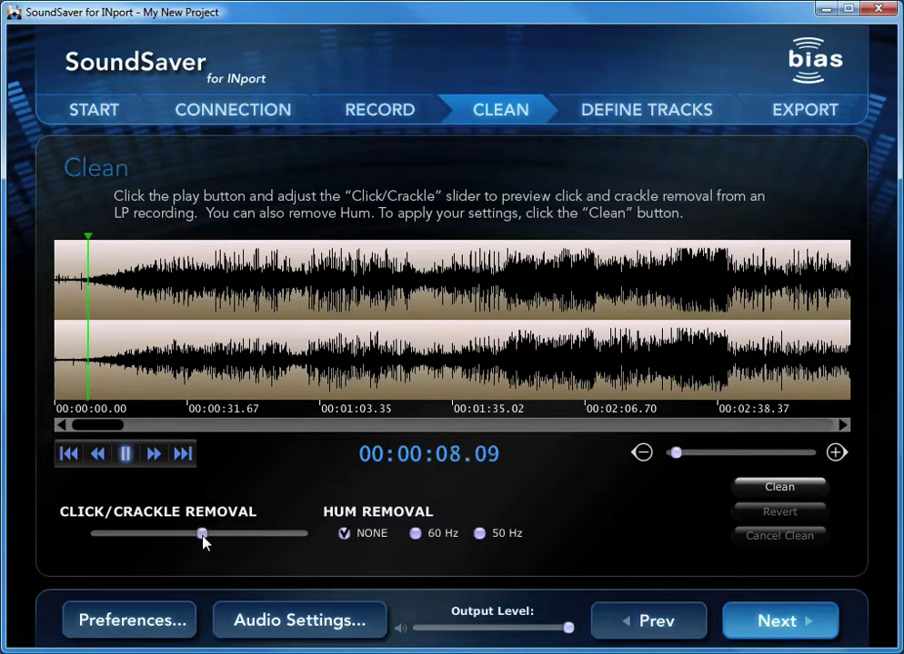
click(415, 534)
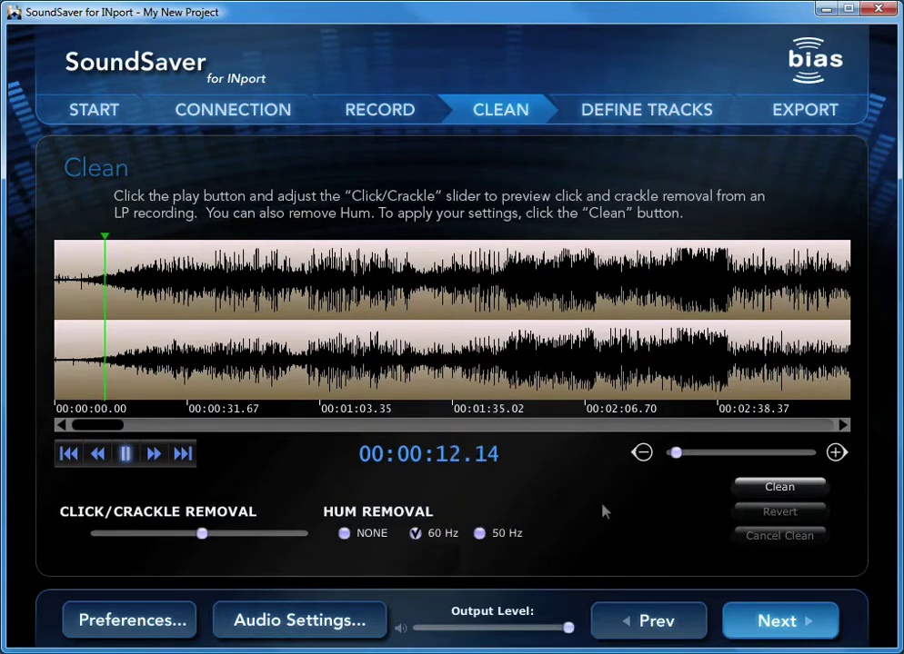
click(747, 489)
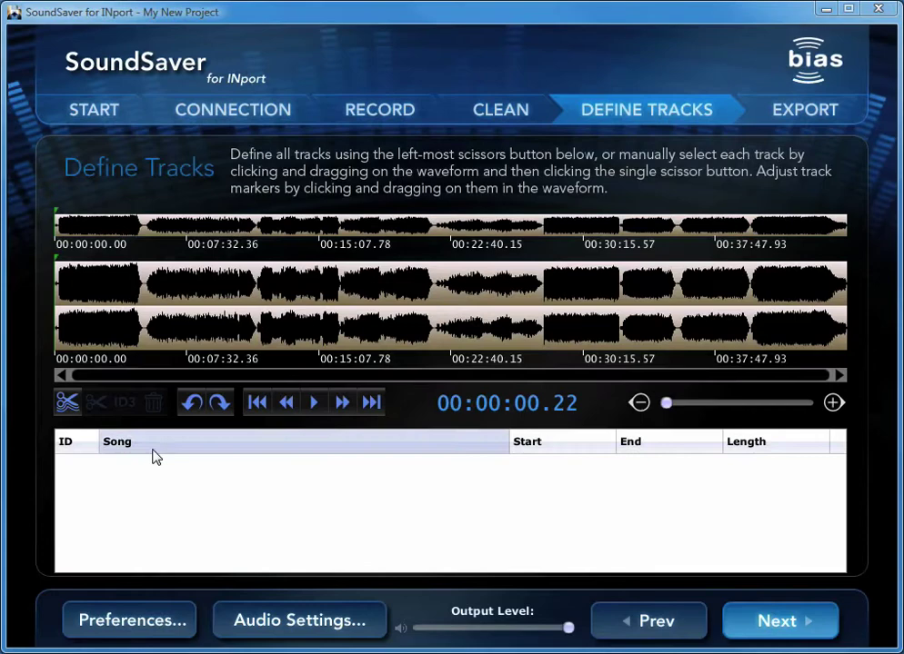
Run Auto Define Tracks with its default values to split the LP into Tracks 01–10
click(67, 404)
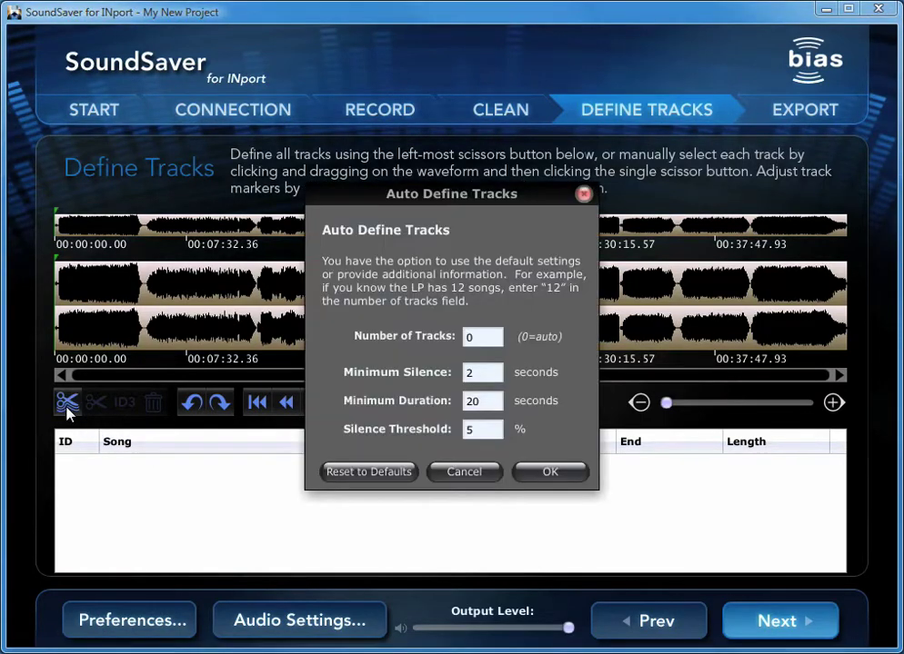
click(550, 472)
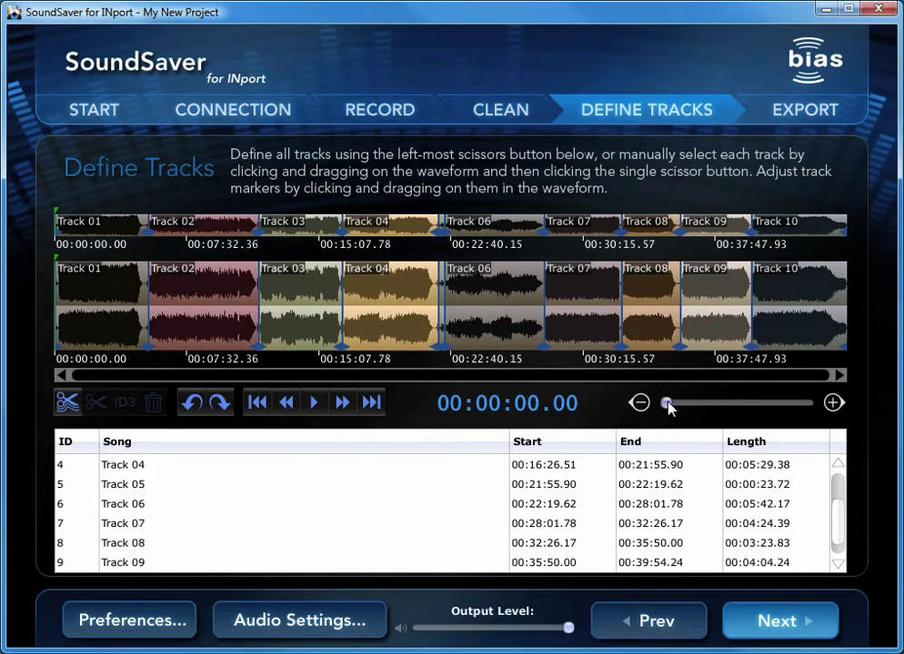
Zoom in and inspect Track 01's opening and the quiet stretch before Track 02
drag(668, 408, 673, 408)
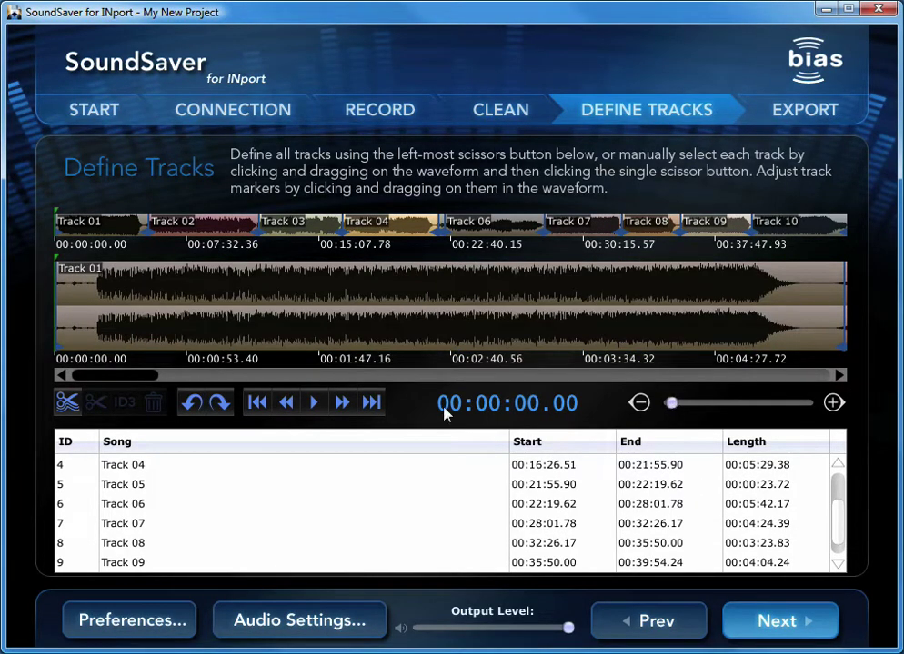
drag(57, 348, 136, 381)
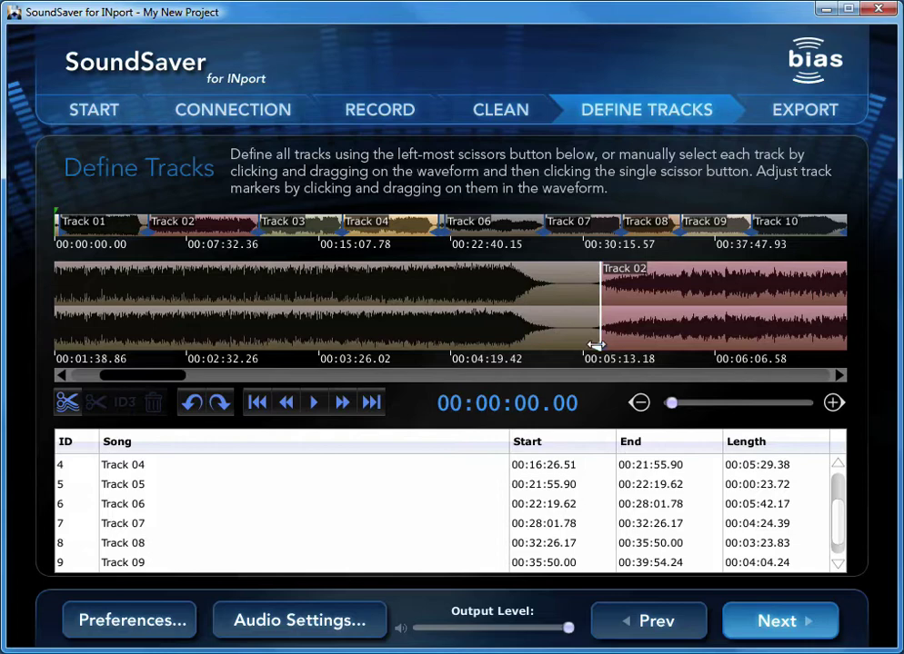
mouse_move(595, 346)
mouse_down()
mouse_move(558, 347)
mouse_move(585, 346)
mouse_up()
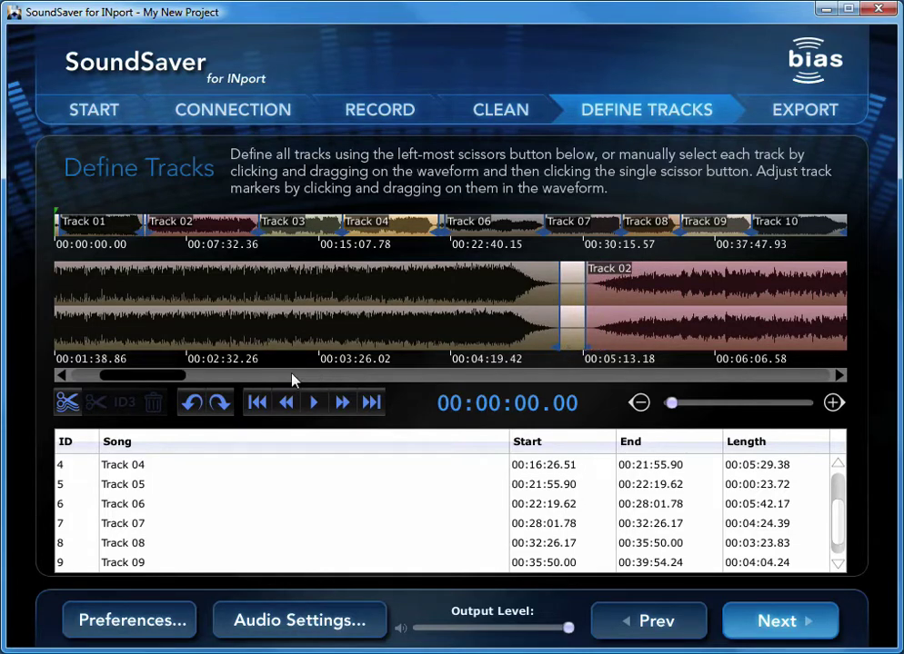
drag(161, 383, 456, 383)
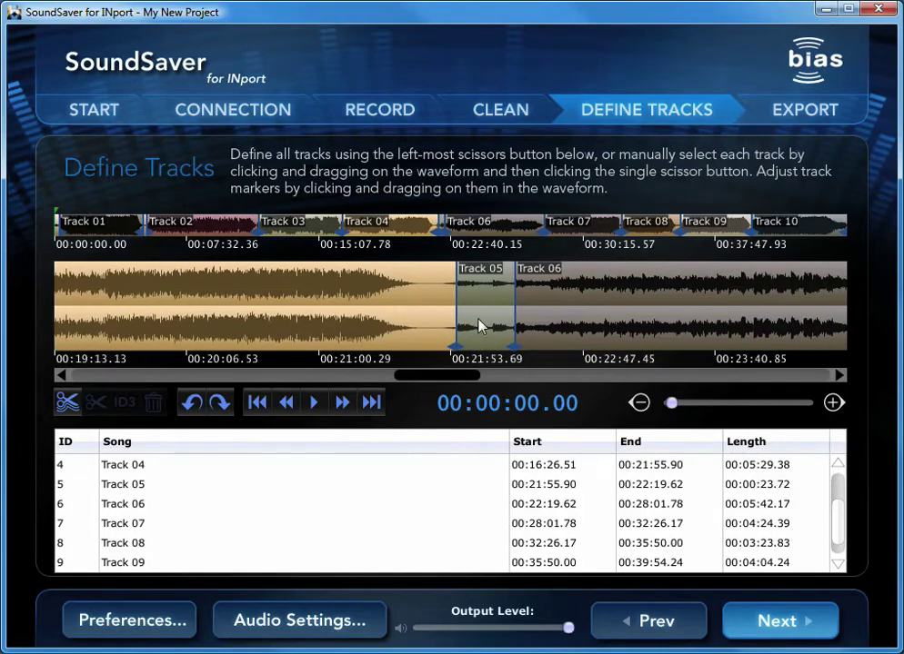
Delete Track 05, end Track 04 at 00:21:41.06 and start Track 06 at 00:21:48.64
click(141, 485)
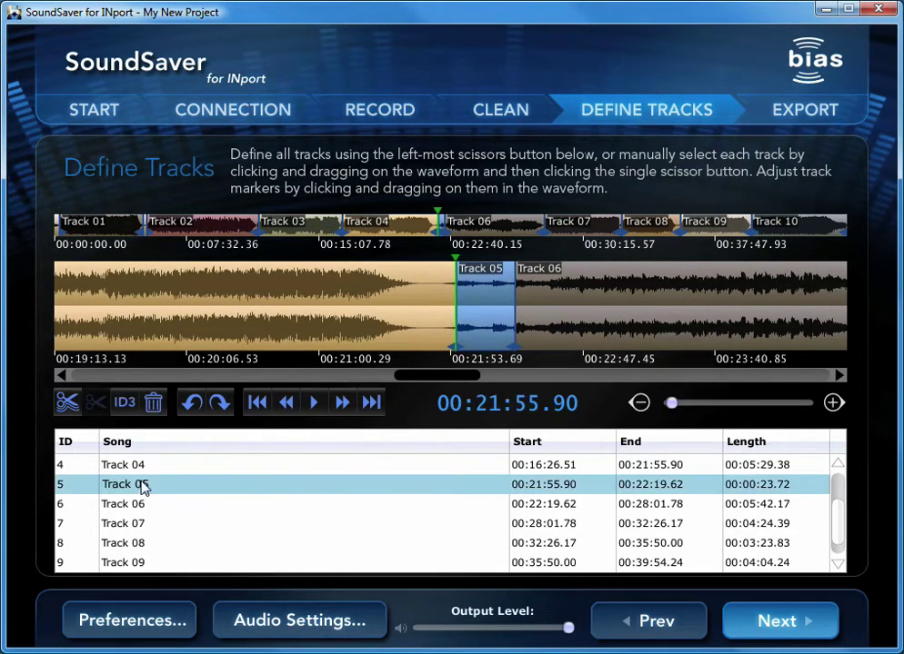
click(154, 404)
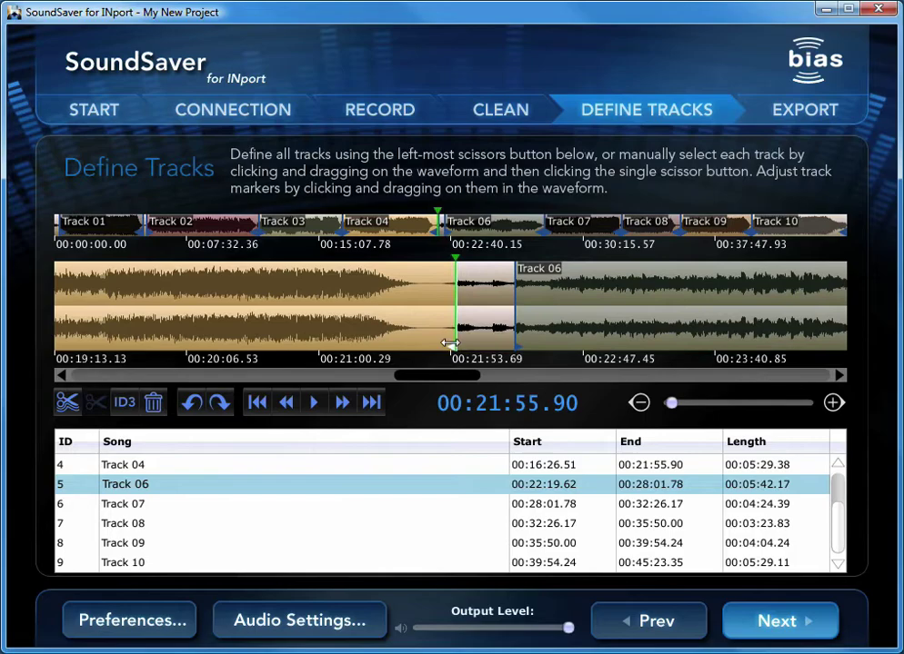
drag(453, 345, 420, 350)
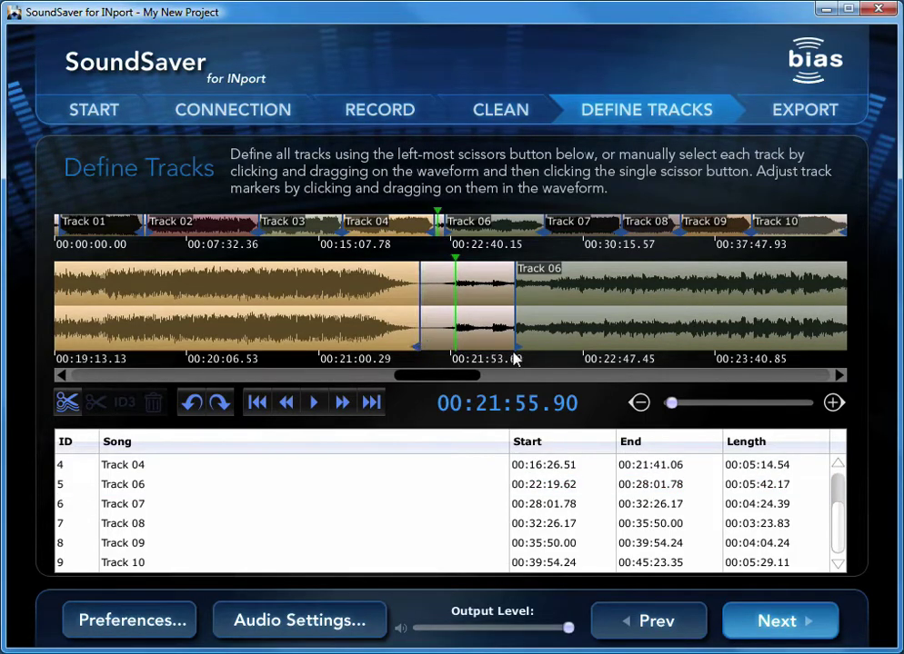
drag(515, 344, 437, 345)
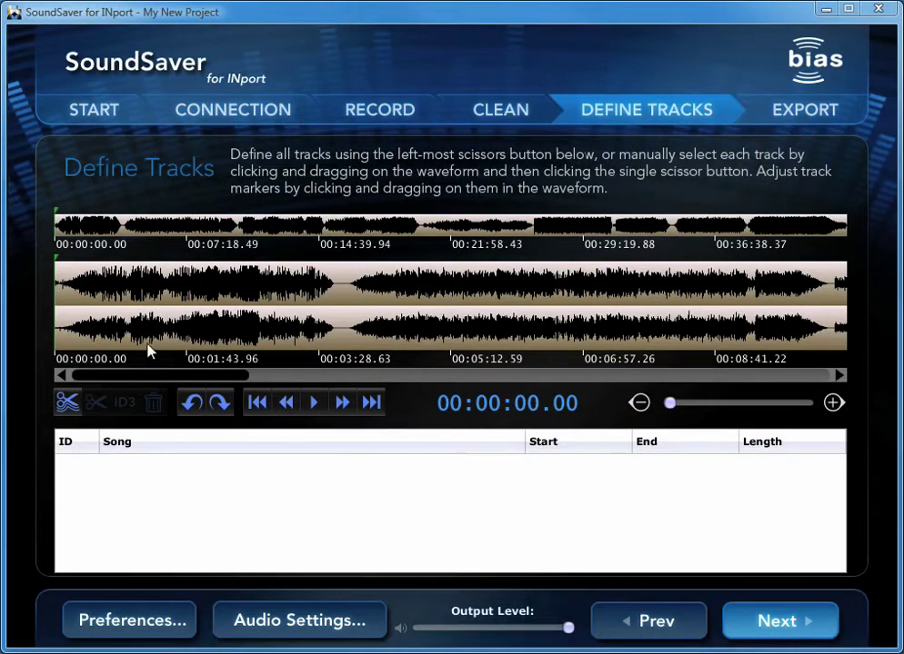
Manually define Tracks 01 through 04 by selecting each song's range on the waveform
drag(57, 307, 345, 315)
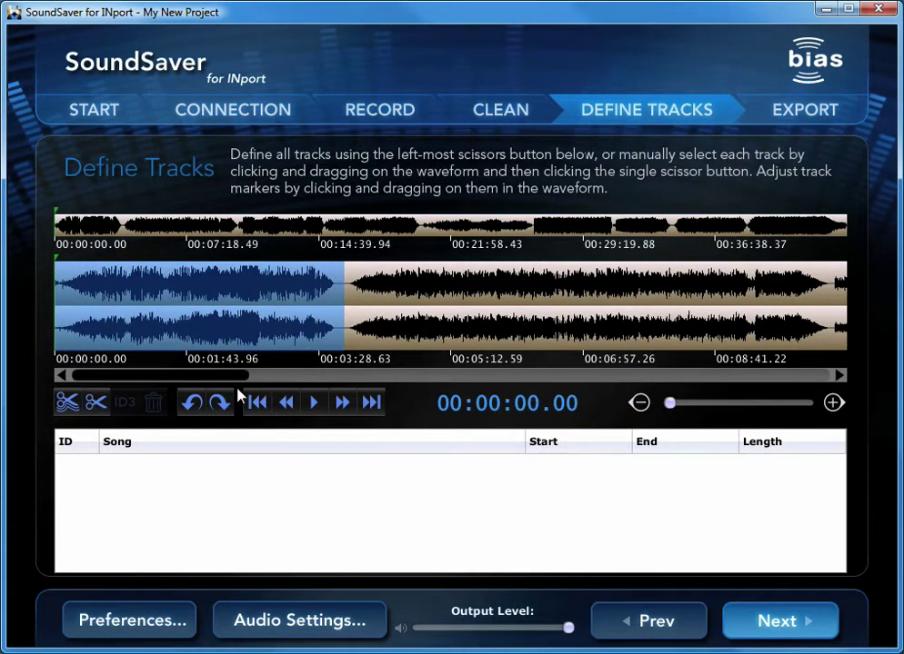
click(94, 403)
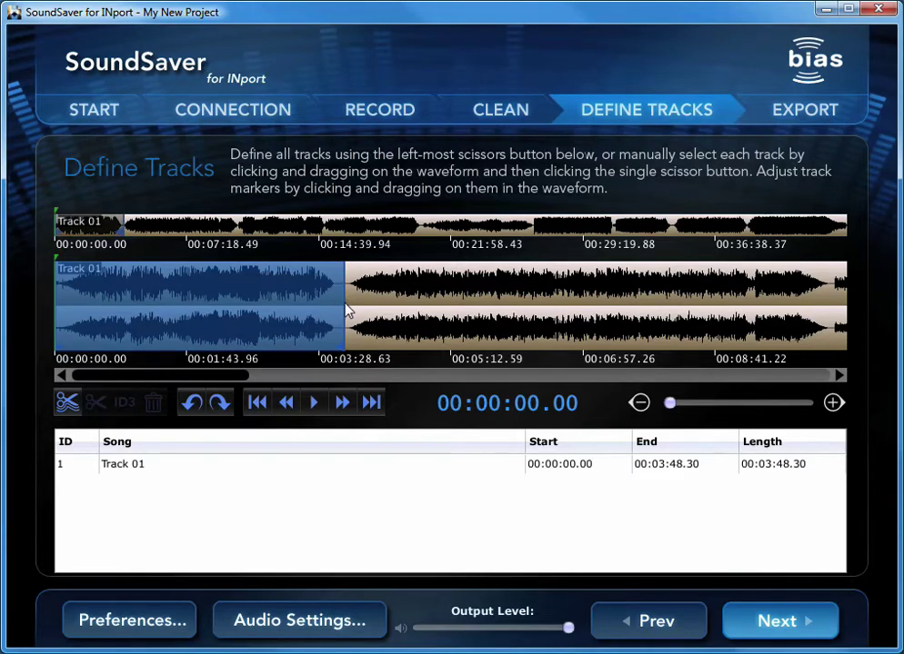
drag(346, 314, 829, 310)
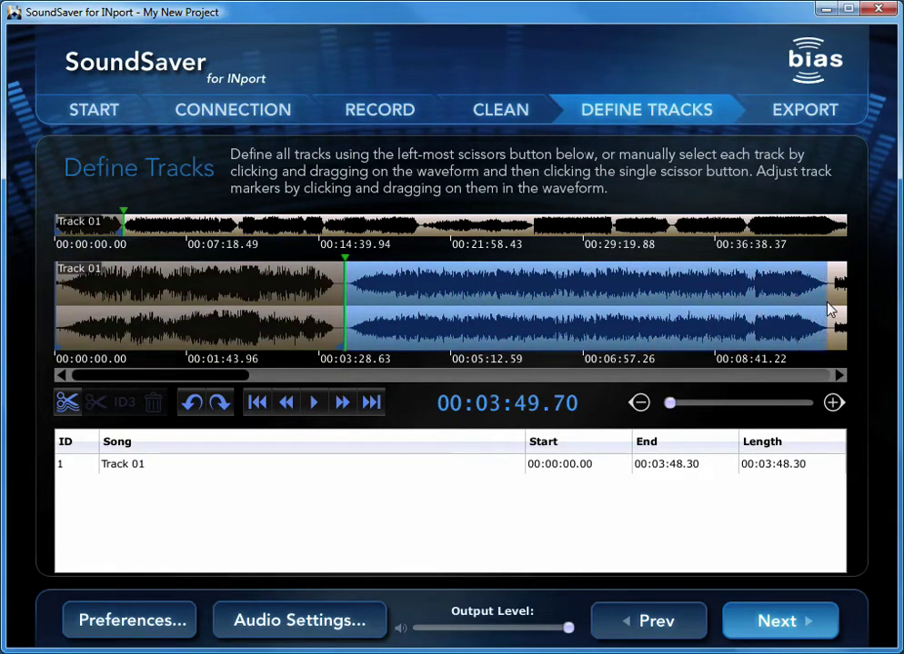
click(97, 404)
drag(105, 380, 258, 380)
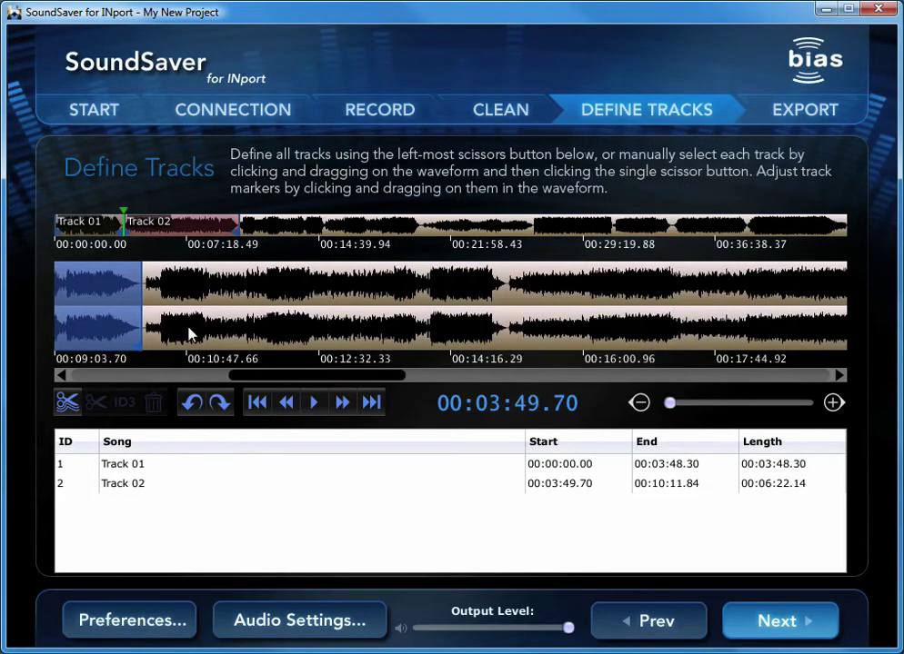
drag(143, 307, 507, 318)
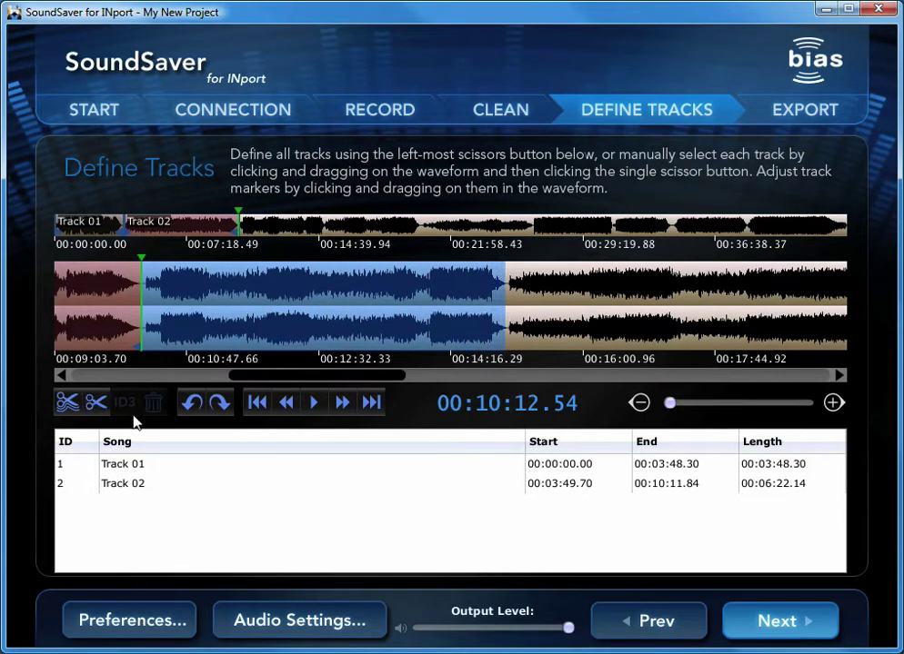
click(96, 403)
drag(269, 380, 309, 377)
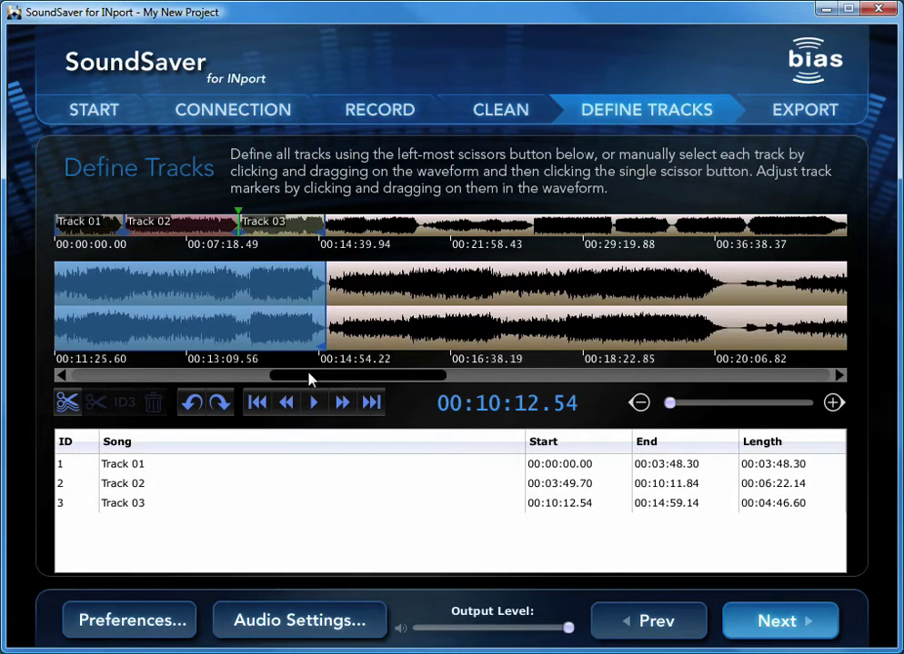
drag(279, 318, 689, 322)
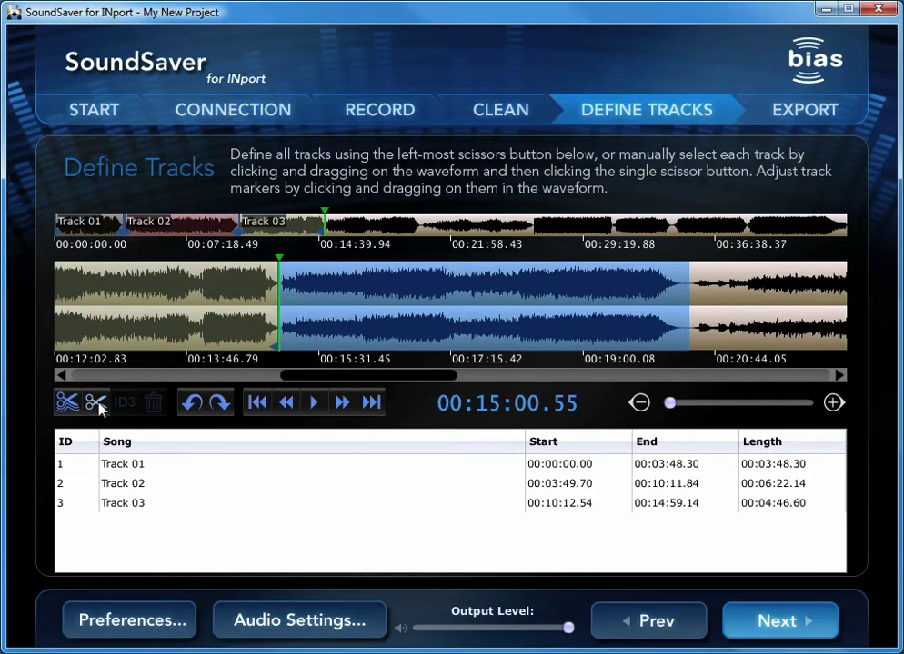
click(97, 405)
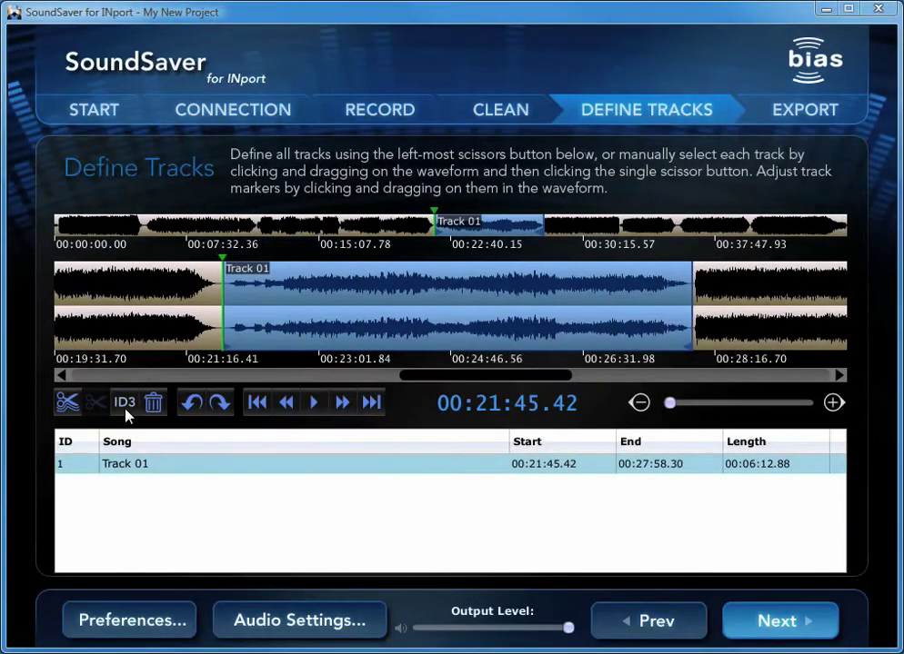
Set Track 01's ID3 title to 'My favorite song', then choose iTunes as the export format
click(124, 416)
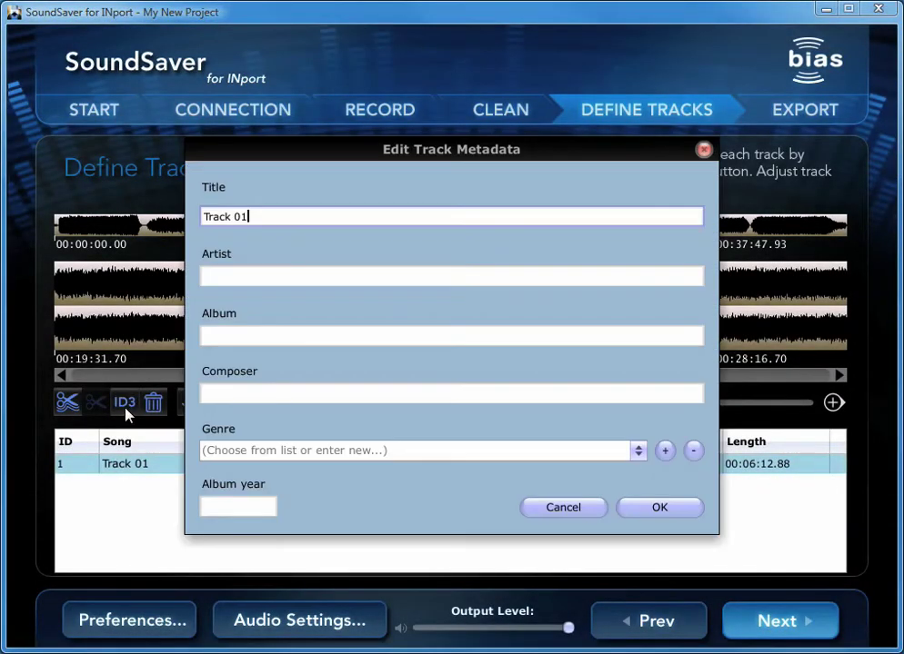
drag(247, 216, 200, 219)
text(My favorite song)
key(Tab)
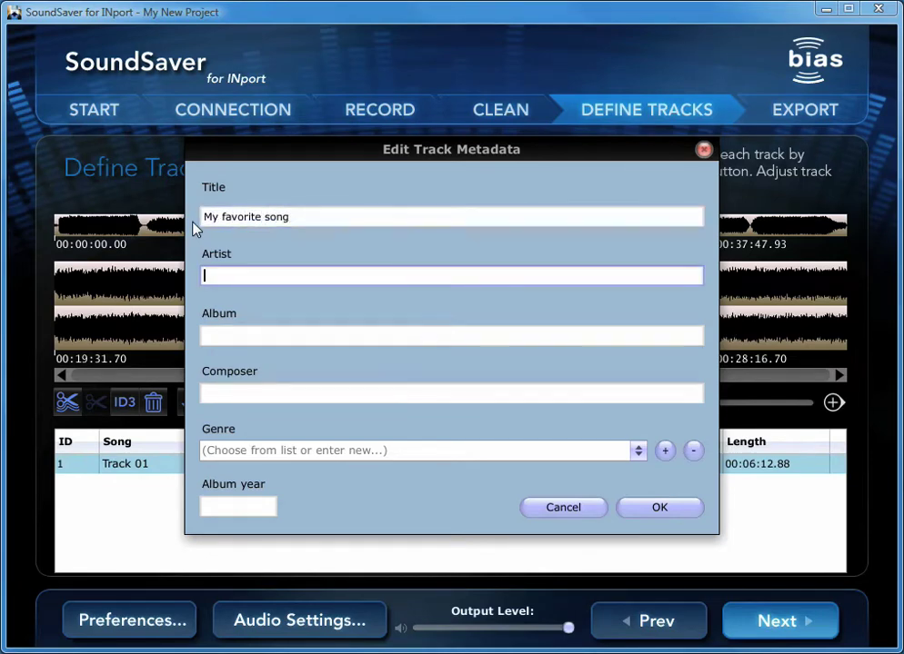
text(my favo)
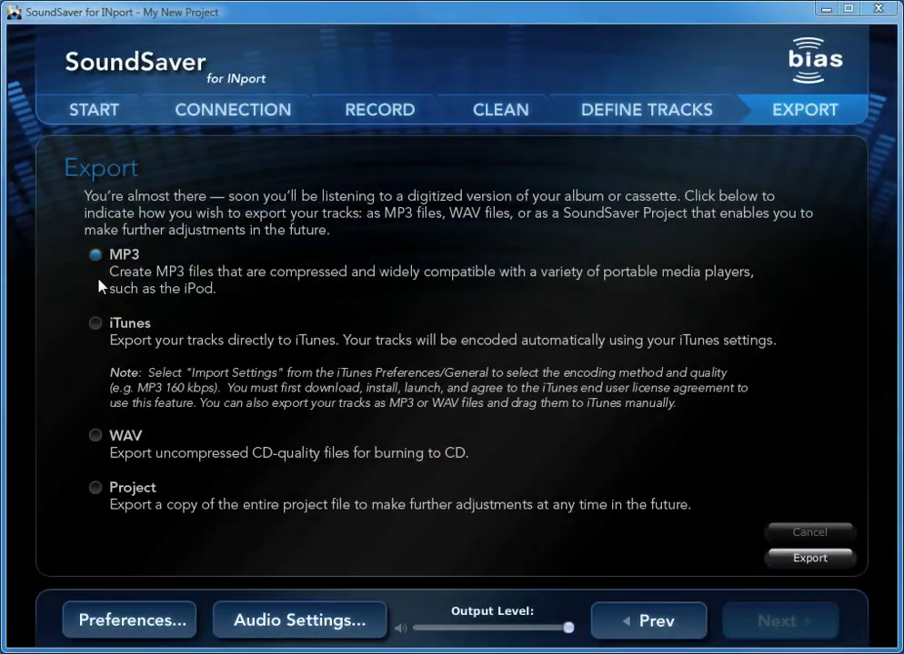
click(95, 326)
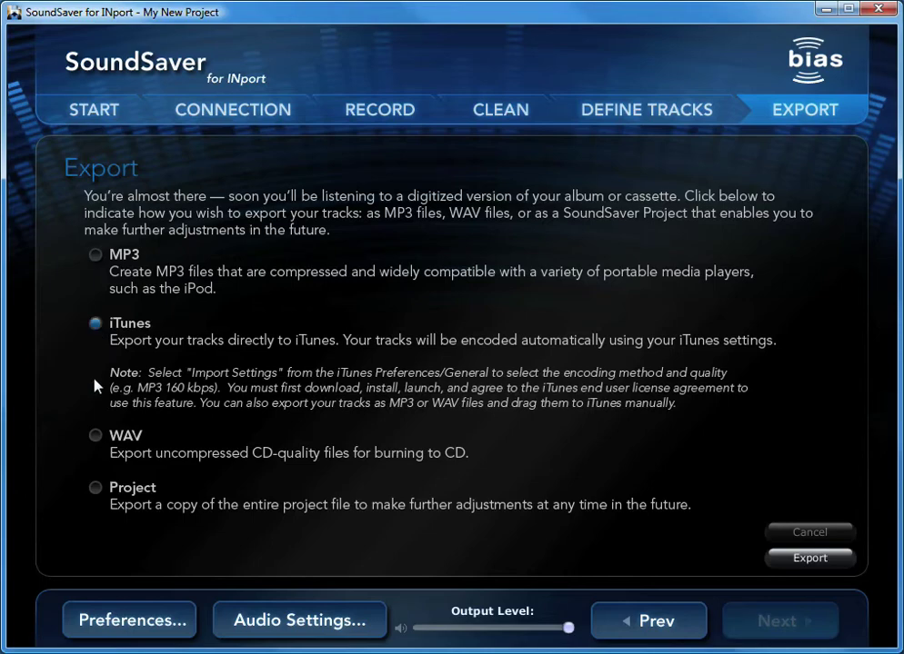
Export the job as a SoundSaver project into the Music folder
click(95, 438)
click(95, 492)
click(774, 560)
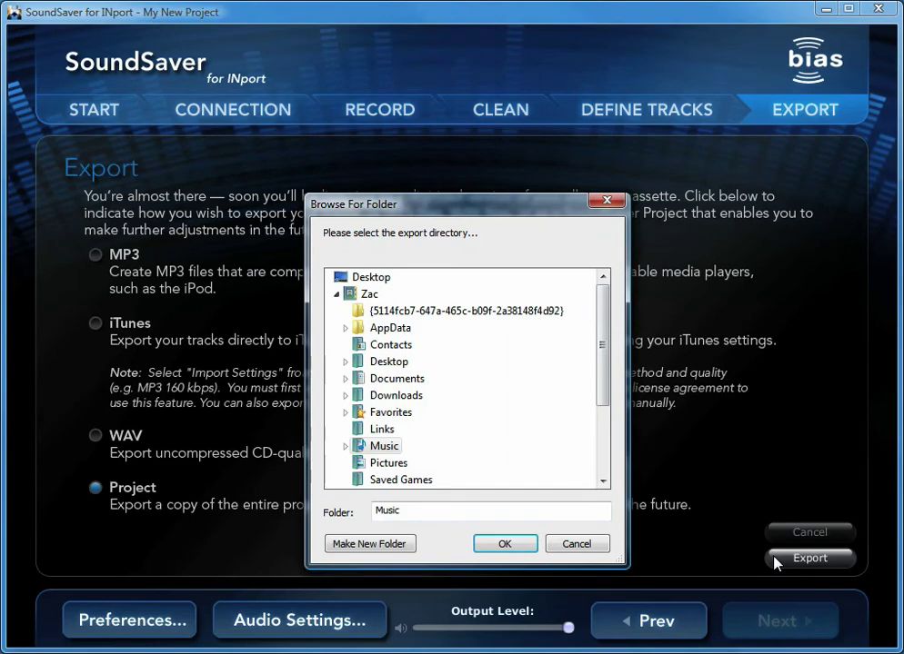
click(518, 545)
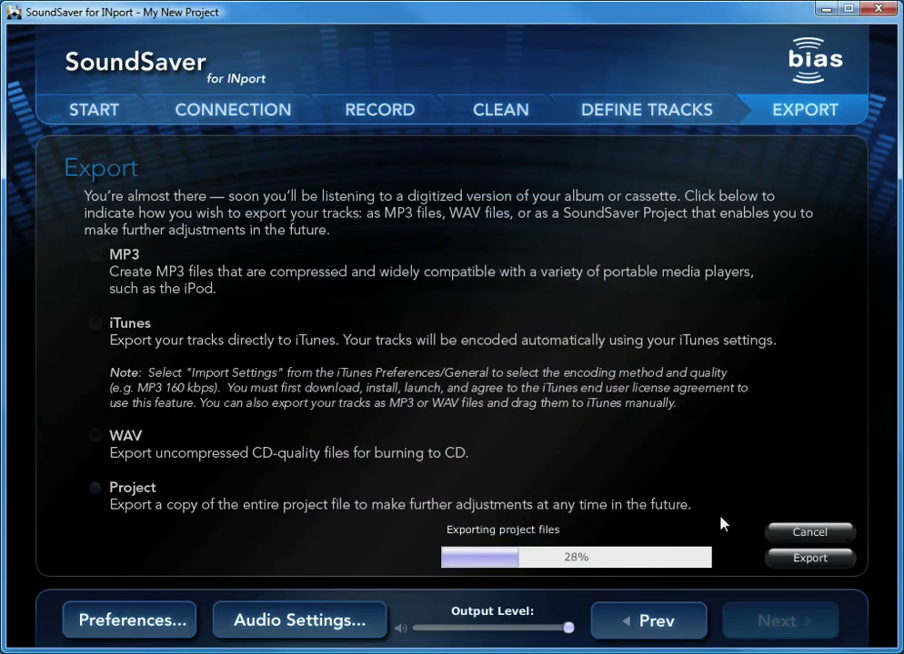